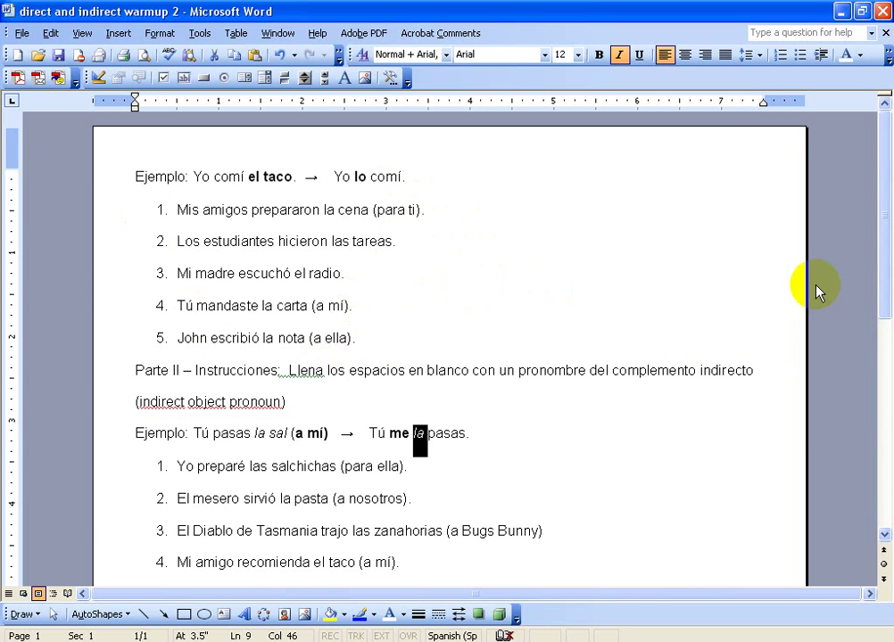
# Look through the worksheet's exercises, including the Parte II example sentence and the Parte III questions
pyautogui.moveTo(871, 260); pyautogui.dragTo(886, 342)
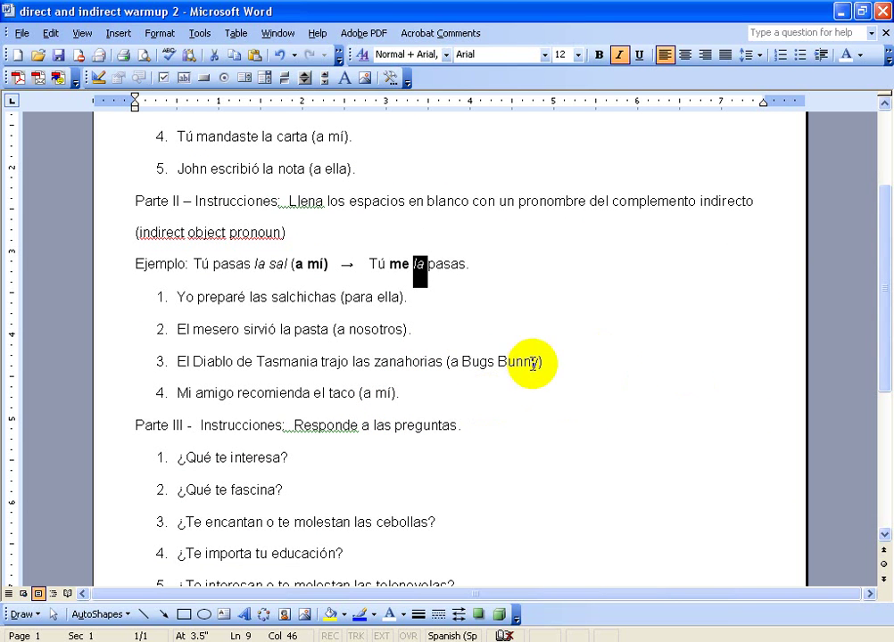
pyautogui.click(444, 264)
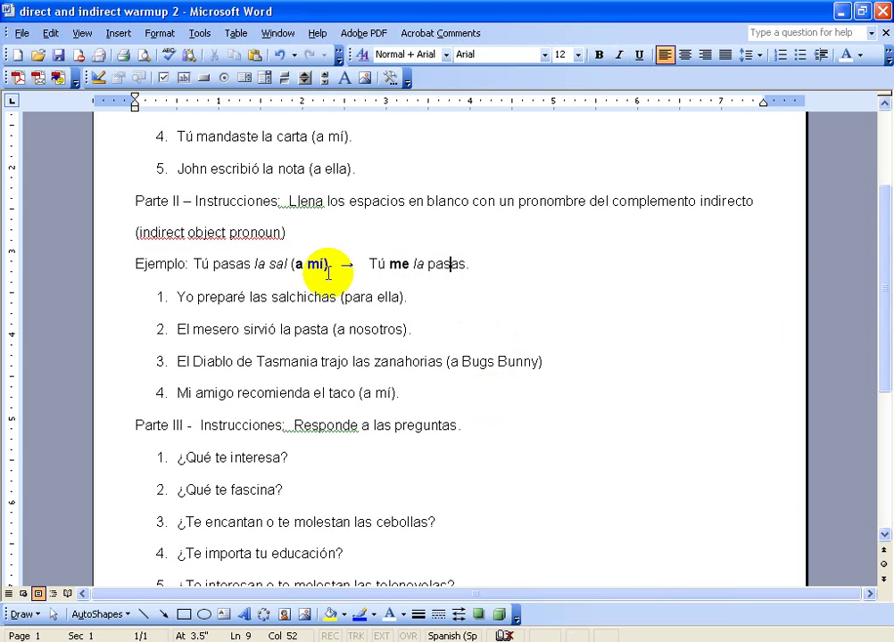
pyautogui.click(416, 264)
pyautogui.click(403, 265)
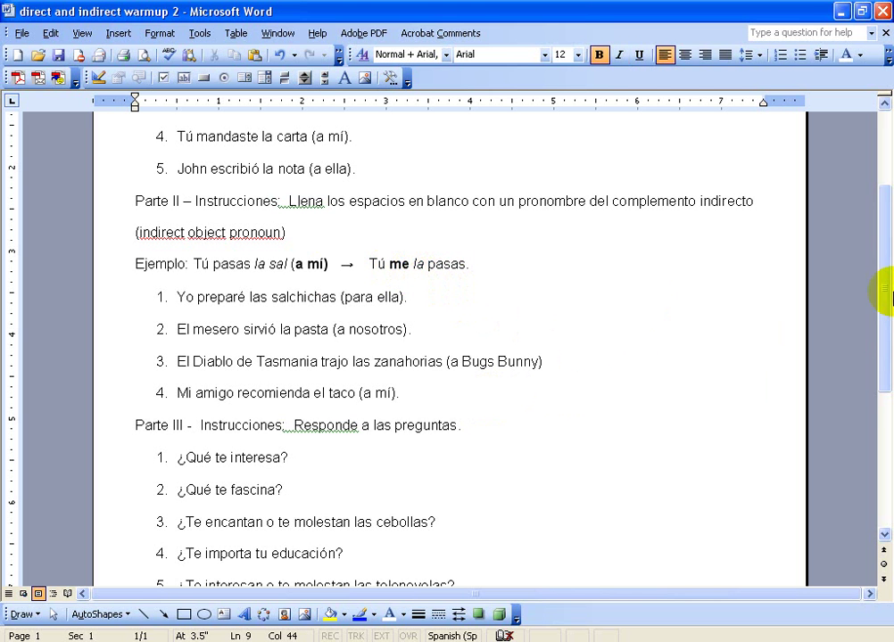
pyautogui.moveTo(884, 295); pyautogui.dragTo(884, 344)
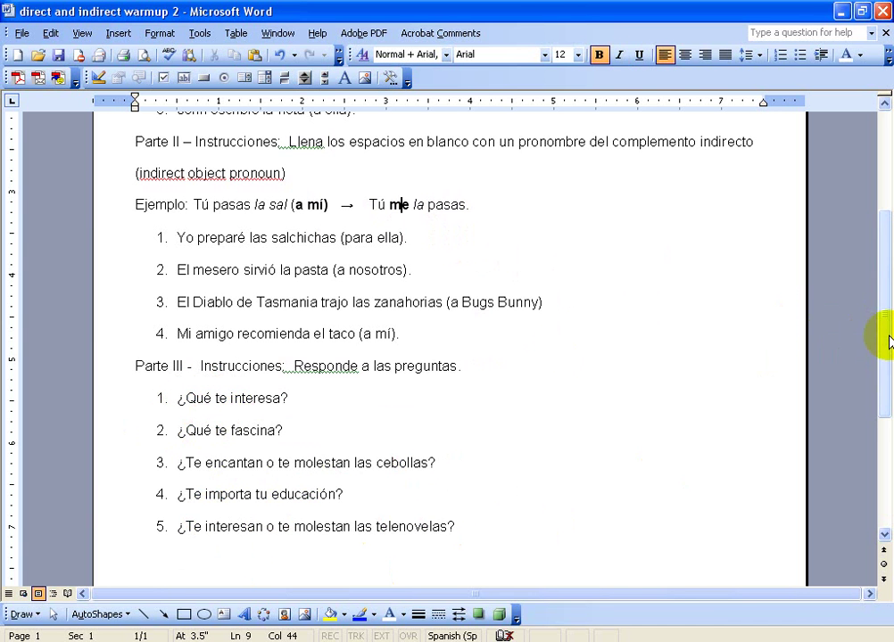
pyautogui.moveTo(890, 339); pyautogui.dragTo(887, 239)
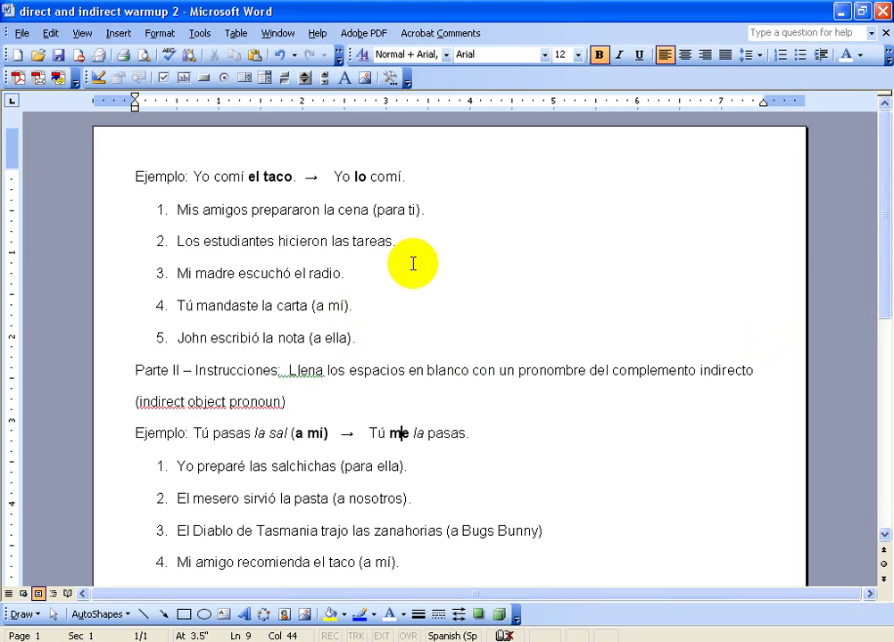
# Answer item 1 of the first exercise, after its sentence, with "Mis amigos te la prepararon."
pyautogui.click(443, 210)
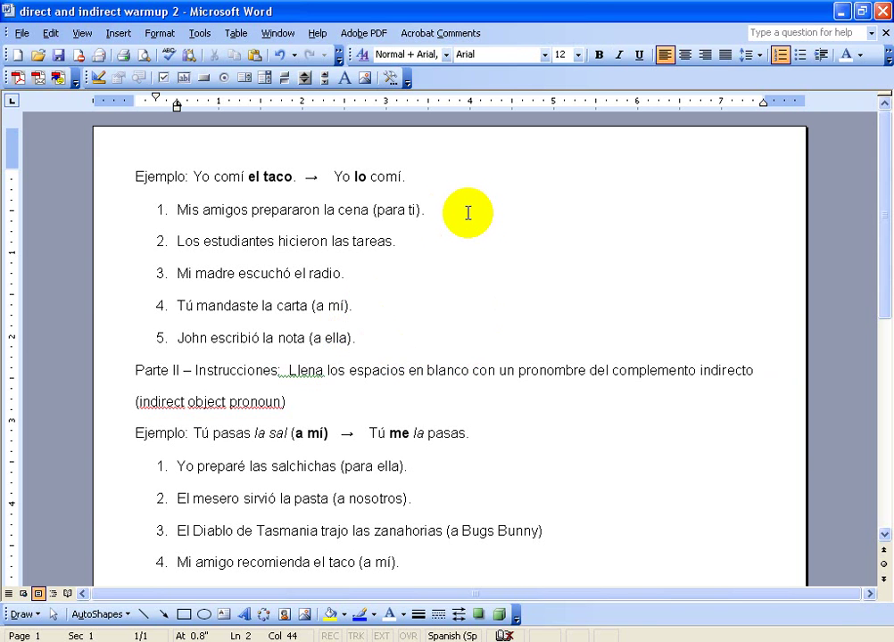
pyautogui.write('Mis amigos')
pyautogui.write('te la ')
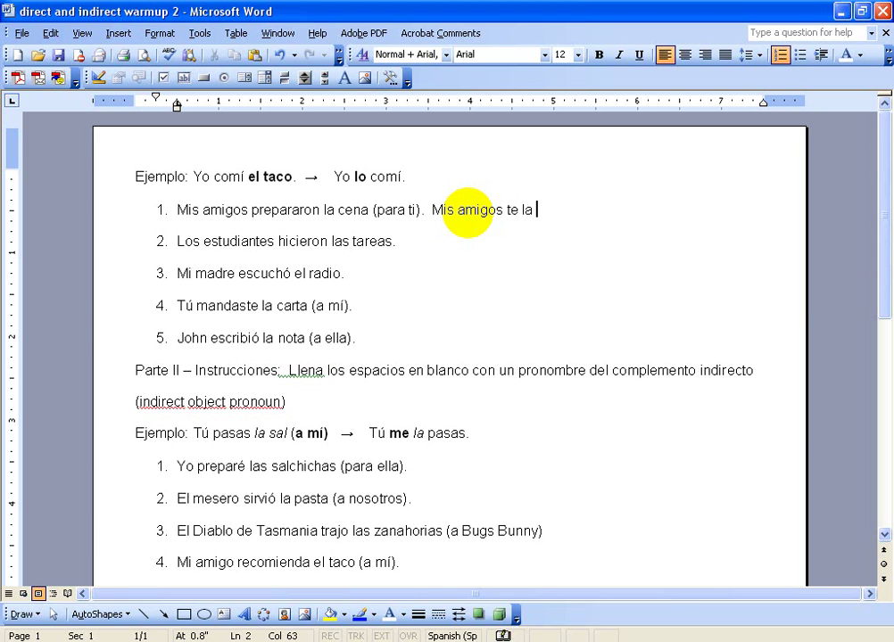
pyautogui.write('prepararon')
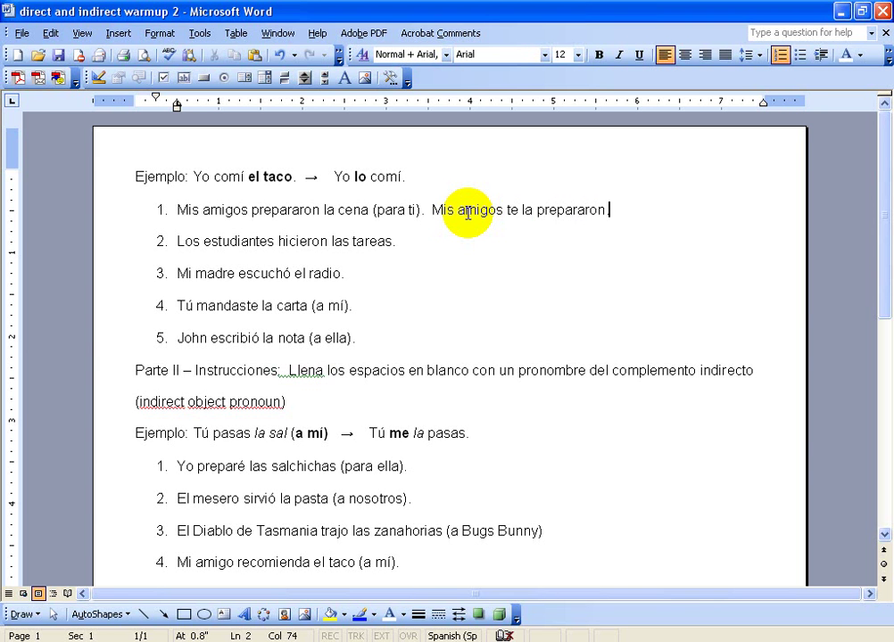
pyautogui.press('BackSpace')
pyautogui.write('.')
# Answer item 2 of the first exercise, after its sentence, with "Los estudiantes las hicieron."
pyautogui.press('Down')
pyautogui.write('Los estudiantes ')
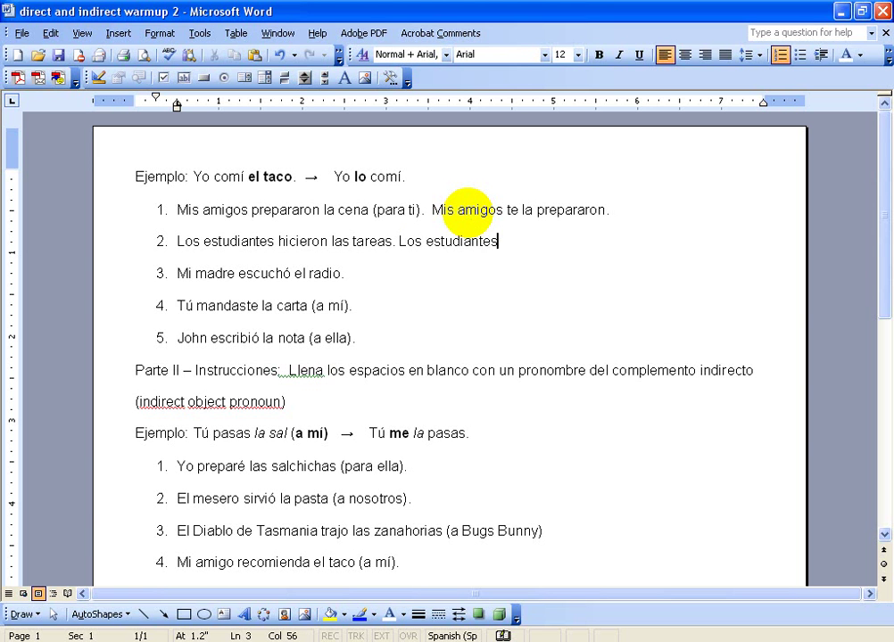
pyautogui.write('las hicieron.')
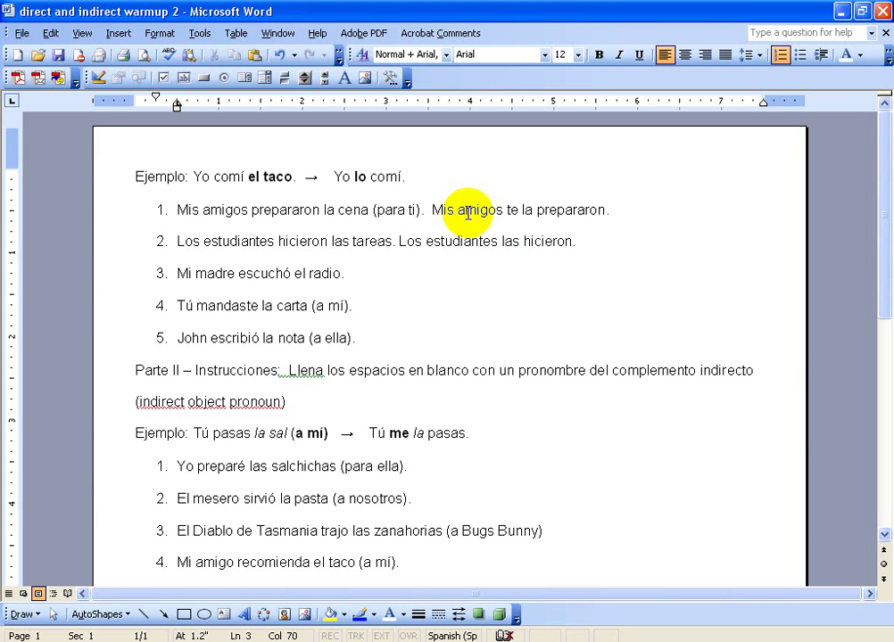
# Answer item 3 of the first exercise, after its sentence, with "Mi madre lo escuchó."
pyautogui.click(405, 278)
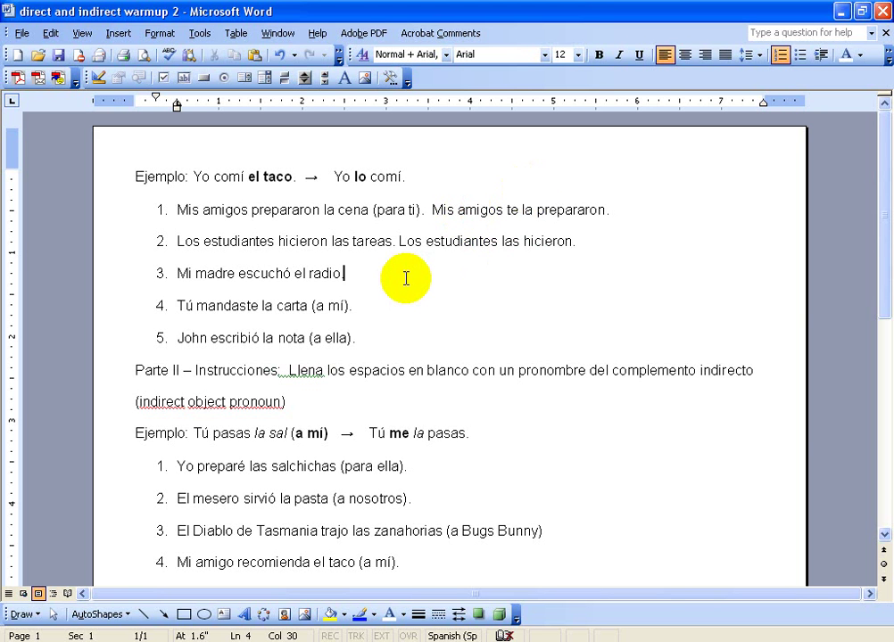
pyautogui.write('Mi madr')
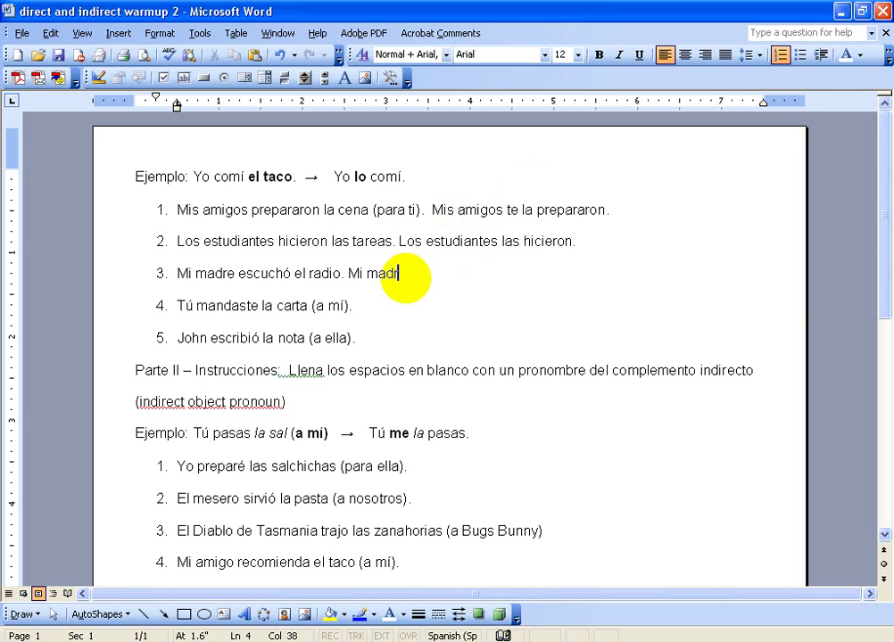
pyautogui.write('e lo escuch')
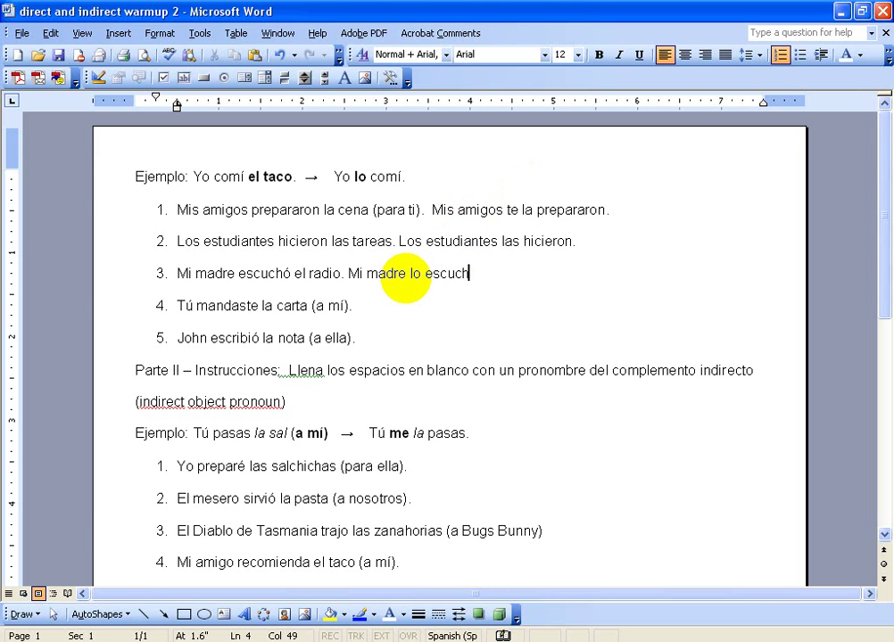
pyautogui.write('ó.')
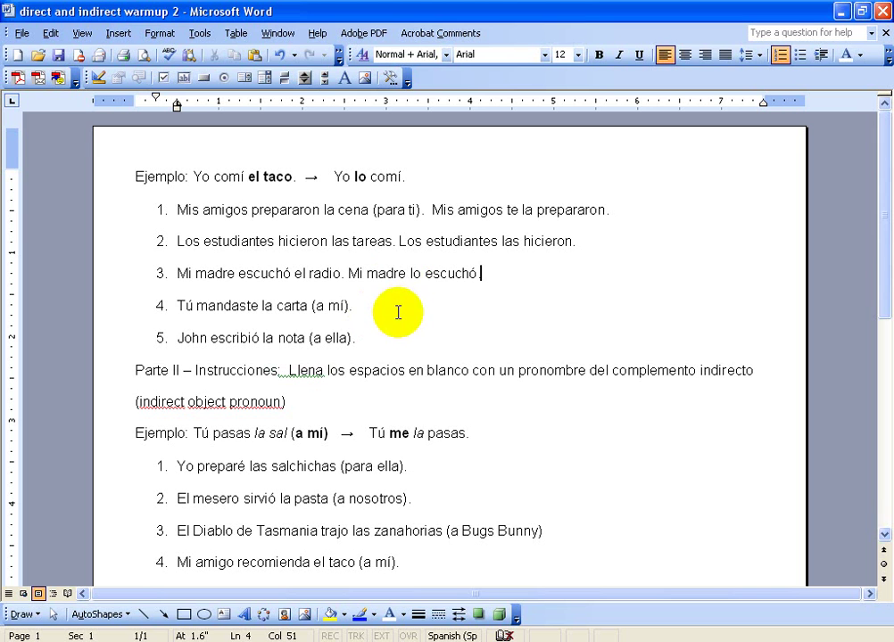
# Answer item 4 of the first exercise with "Me la mandaste." and item 5 with its subject's name followed by "se la escribió."
pyautogui.click(391, 310)
pyautogui.write('Me la')
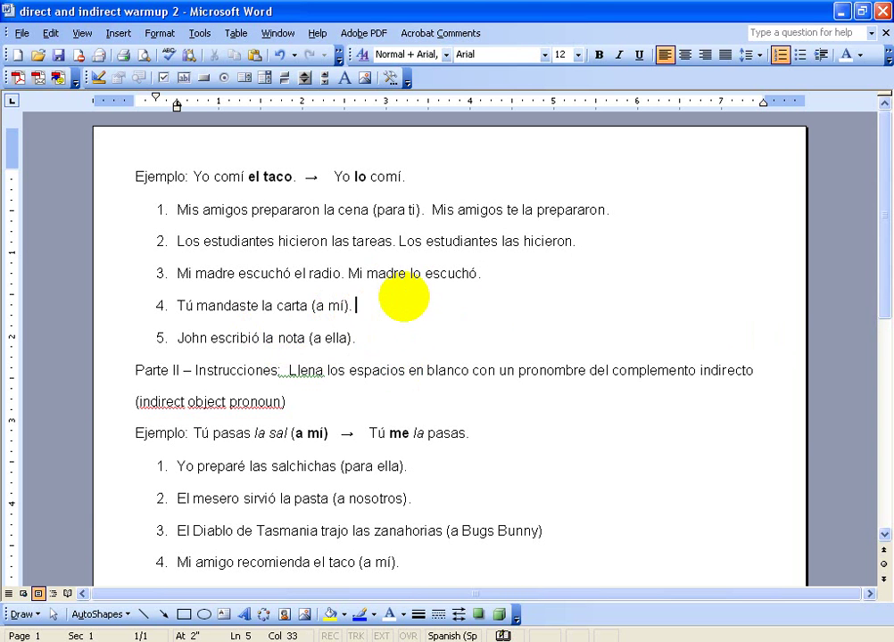
pyautogui.write(' mandaste.')
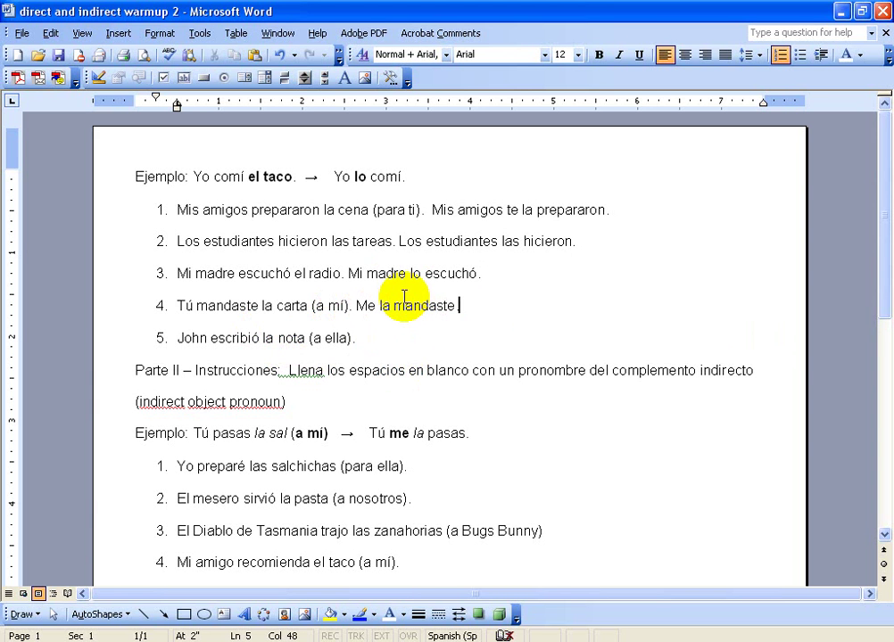
pyautogui.press('Down')
pyautogui.write('. John se la escribió.')
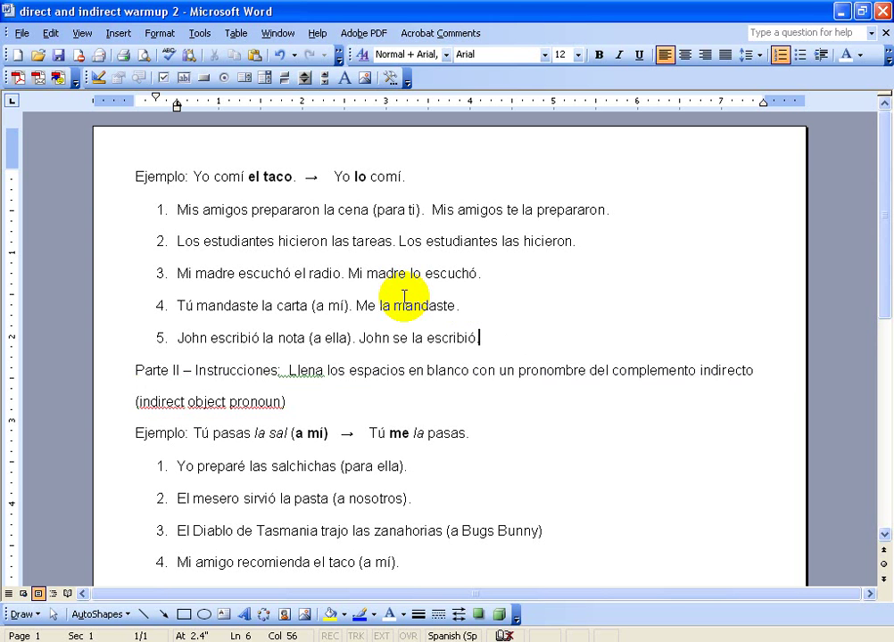
# Answer item 1 of Parte II, after its sentence, with "Yo se las preparé."
pyautogui.scroll(-5, 404, 297)
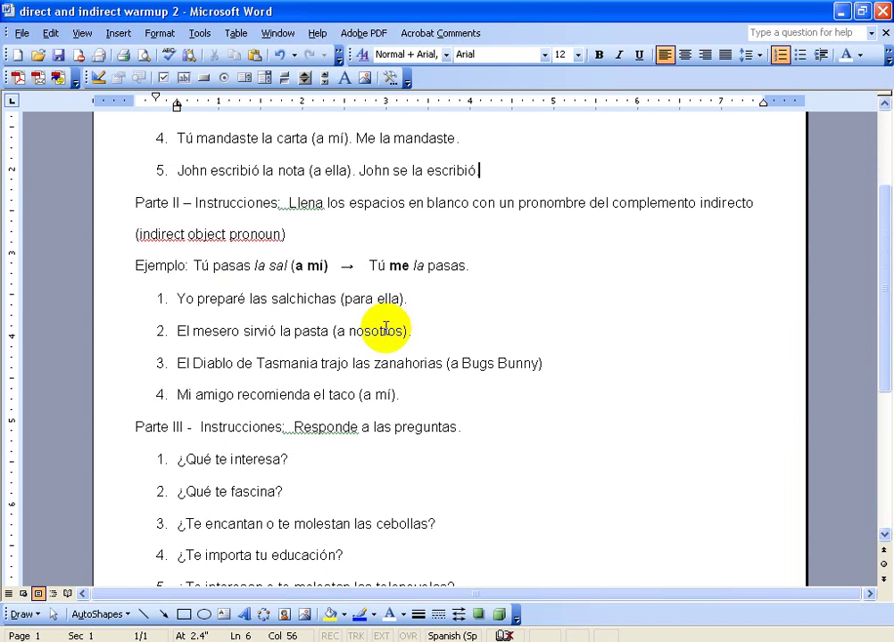
pyautogui.scroll(-1, 431, 361)
pyautogui.click(425, 255)
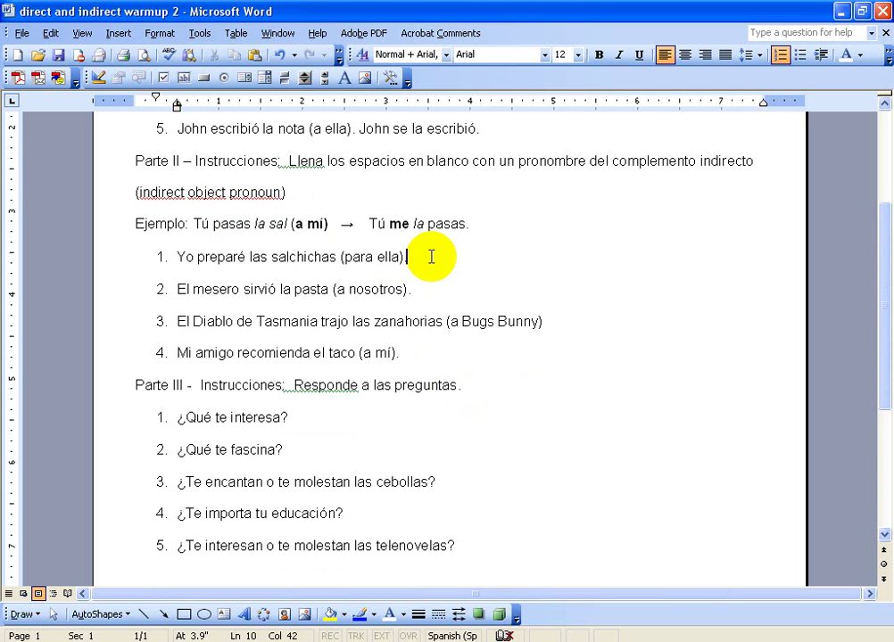
pyautogui.write('Yo se las pre')
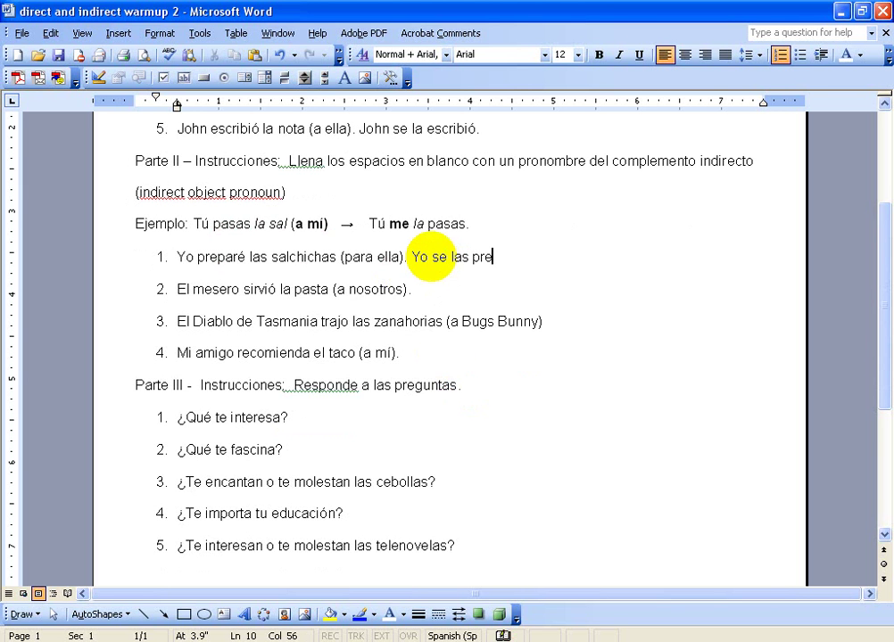
pyautogui.write('paré')
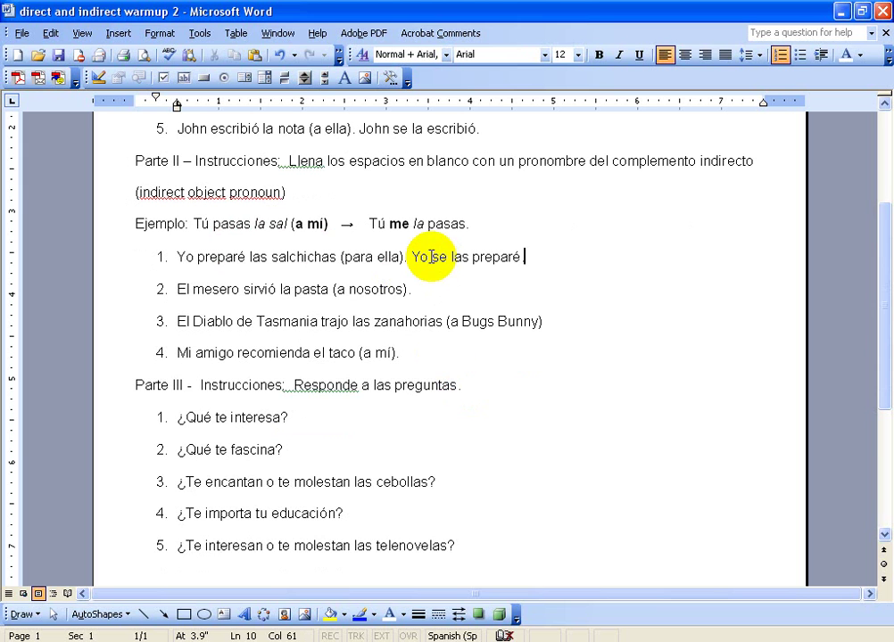
# Answer item 2 of Parte II, after its sentence, with "El mesero nos la sirvió."
pyautogui.press('Down')
pyautogui.write('El mesero nos ')
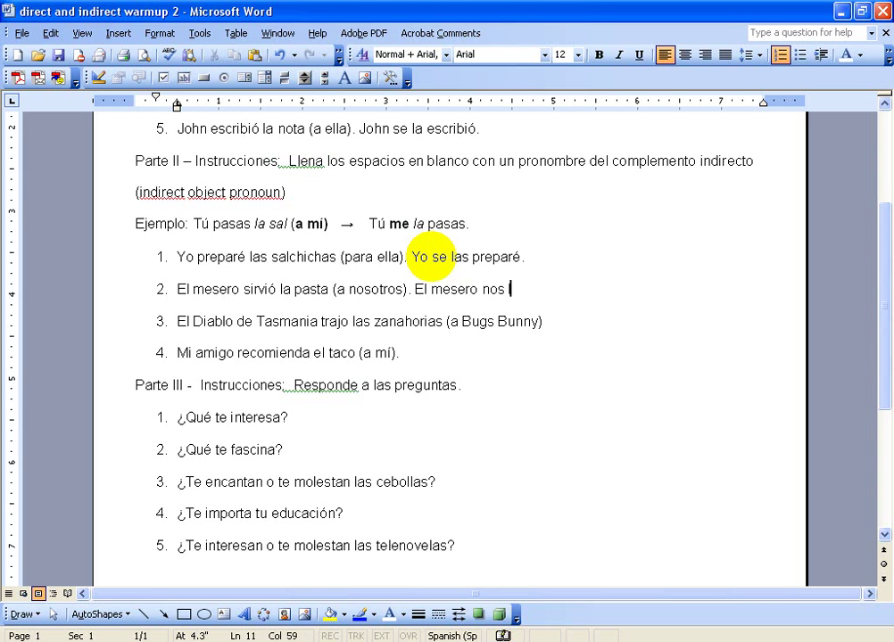
pyautogui.write('la sirvió.')
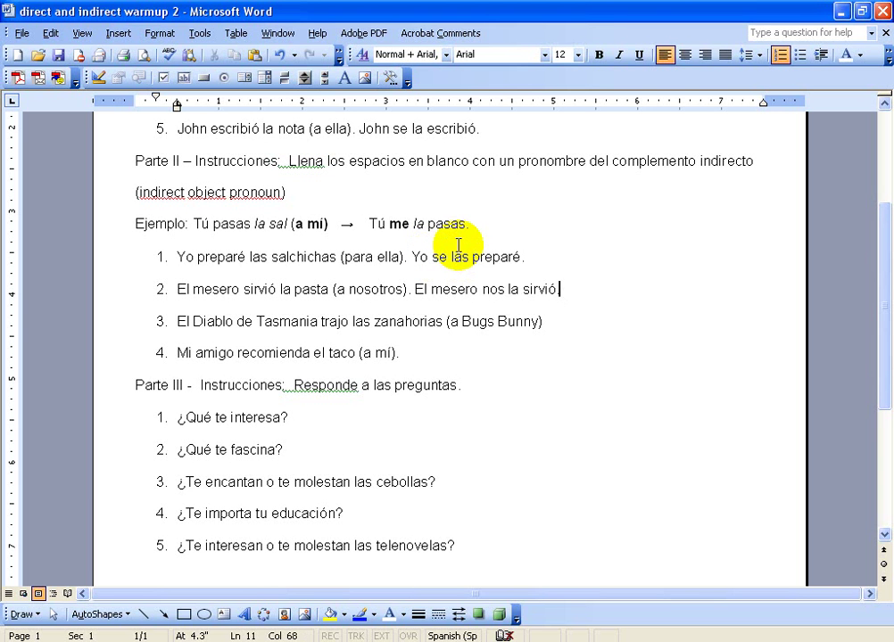
# End the sentence of Parte II item 3 with a period and answer it with "Se las trajo."
pyautogui.press('Down')
pyautogui.write('.')
pyautogui.write('Se las tra')
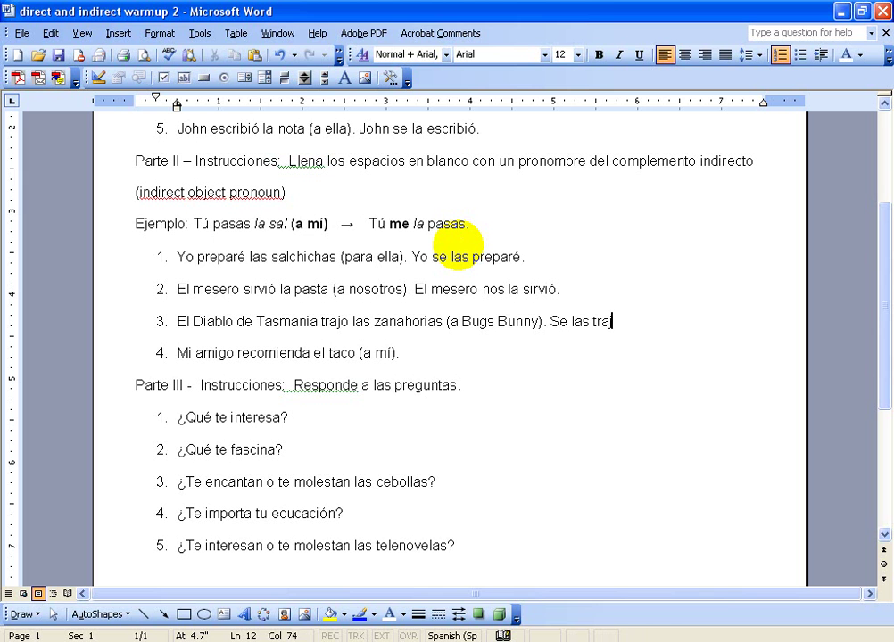
pyautogui.write('jo.')
# Answer item 4 of Parte II, after its sentence, with "Mi amigo me lo recomienda."
pyautogui.press('Down')
pyautogui.write('Mi ami')
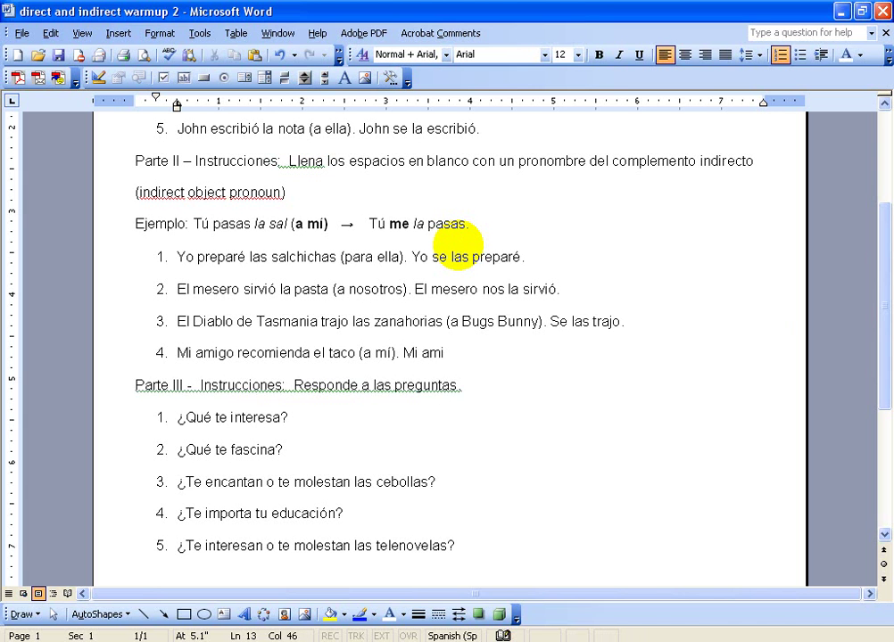
pyautogui.write('go me ')
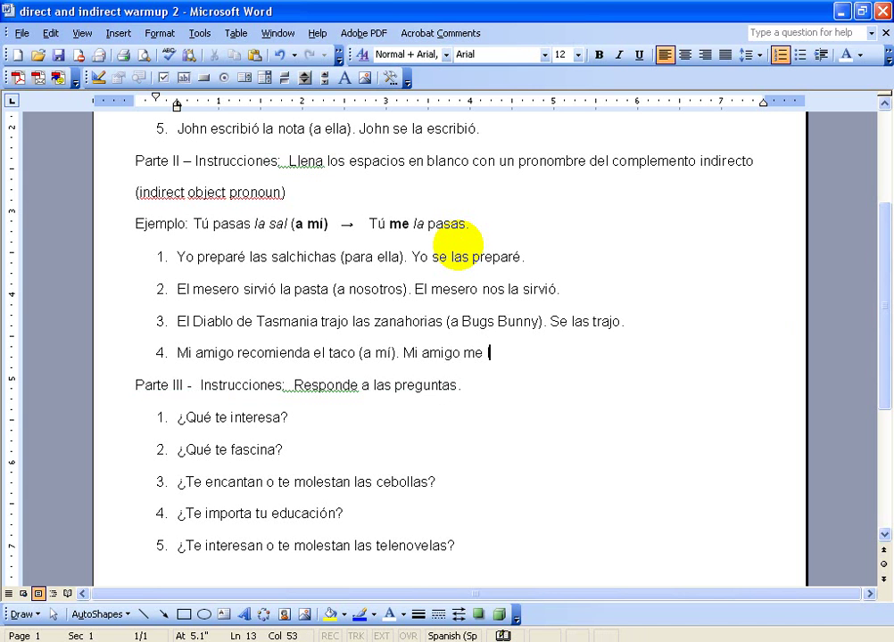
pyautogui.write('lo recomienda.')
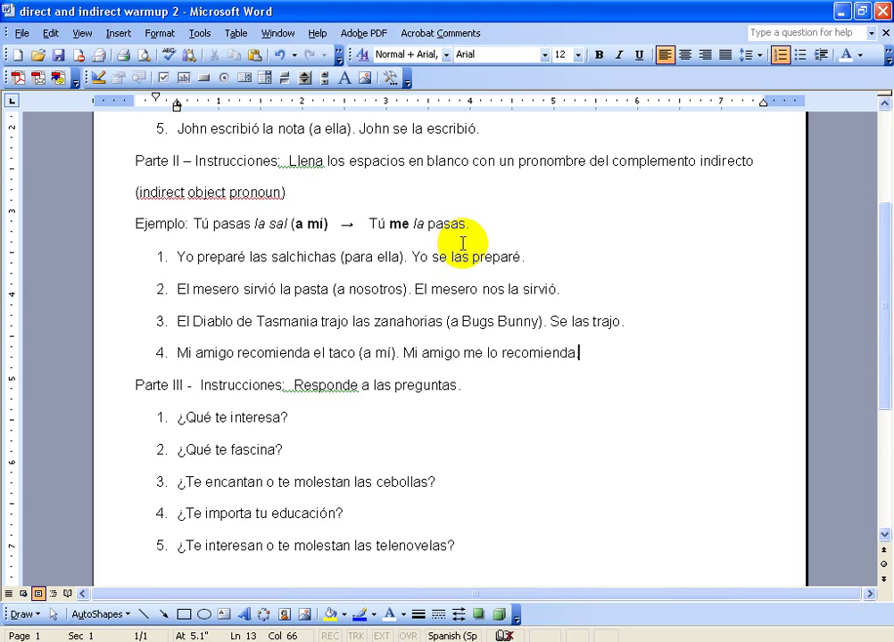
# Answer item 1 of Parte III, after its question, with "Me interesa leer. Me interesa el videojuego."
pyautogui.scroll(-2, 456, 399)
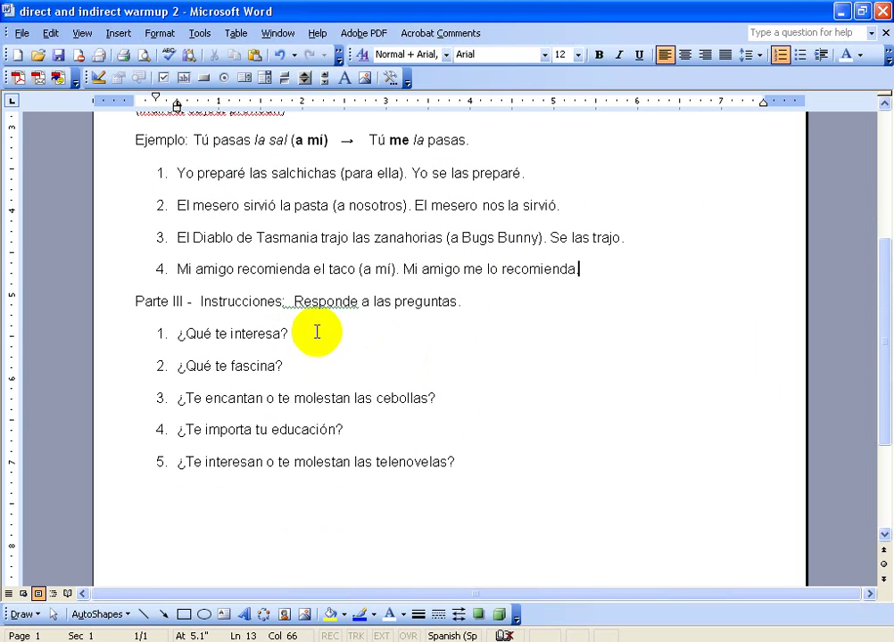
pyautogui.click(443, 343)
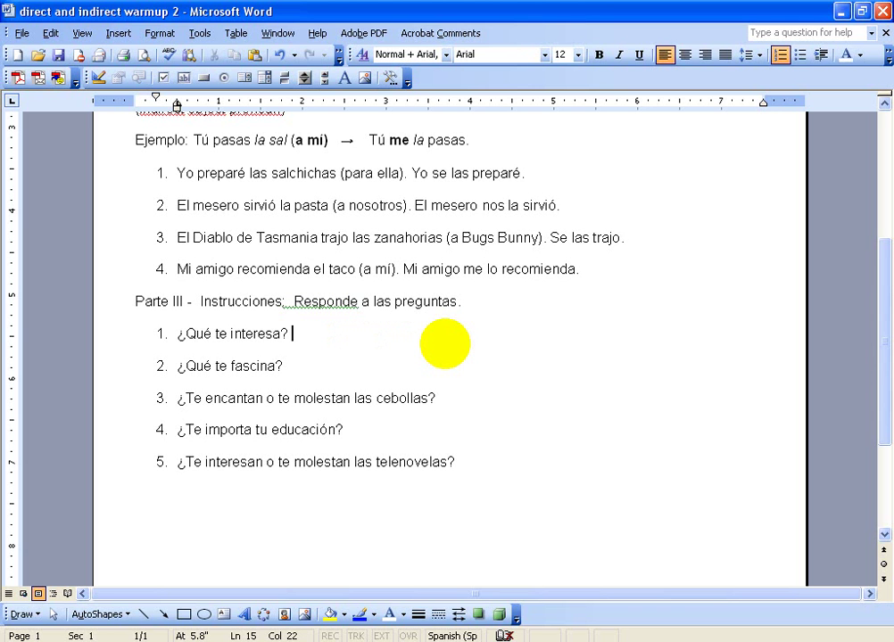
pyautogui.write('Me interes')
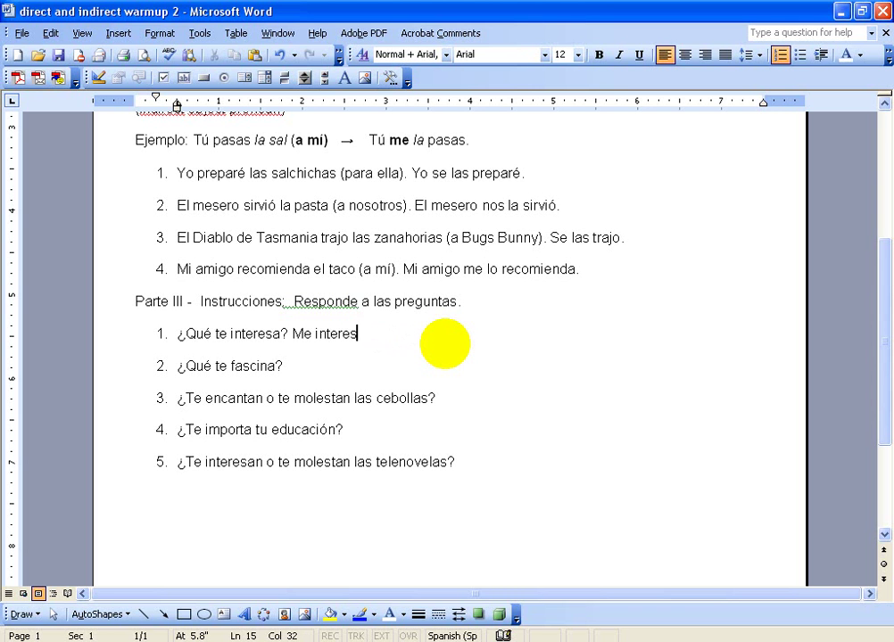
pyautogui.write('a leer ')
pyautogui.write(' Me interes')
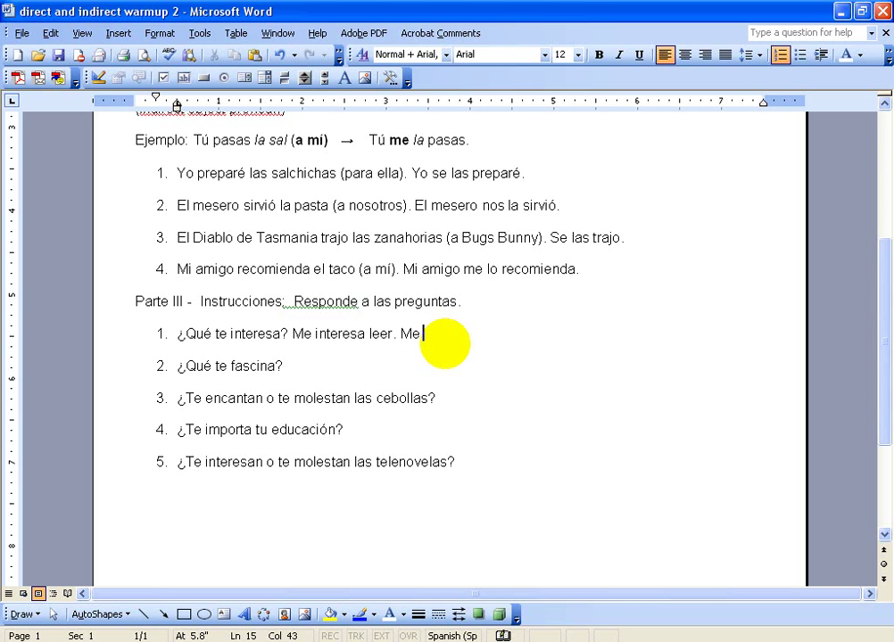
pyautogui.write('a el v')
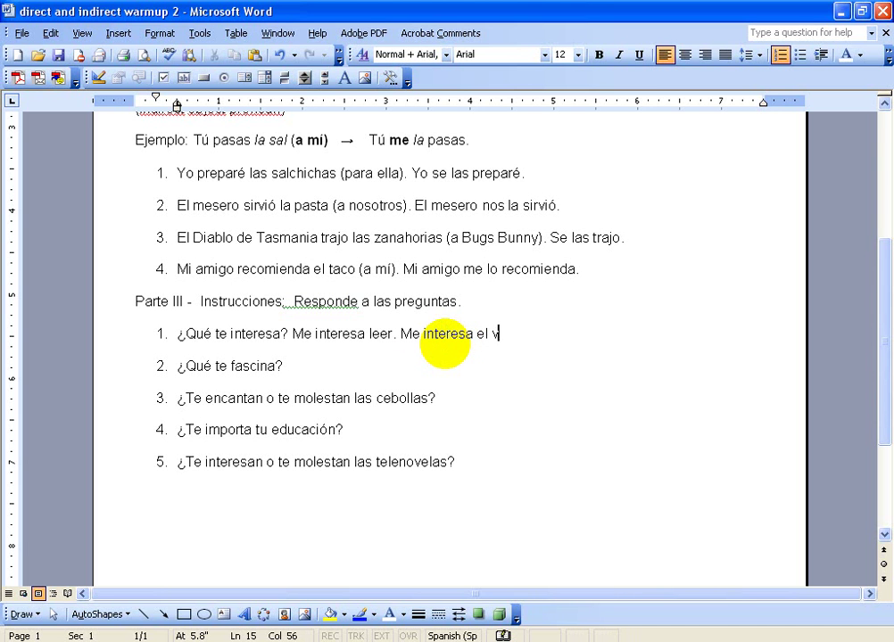
pyautogui.write('ideojuego.')
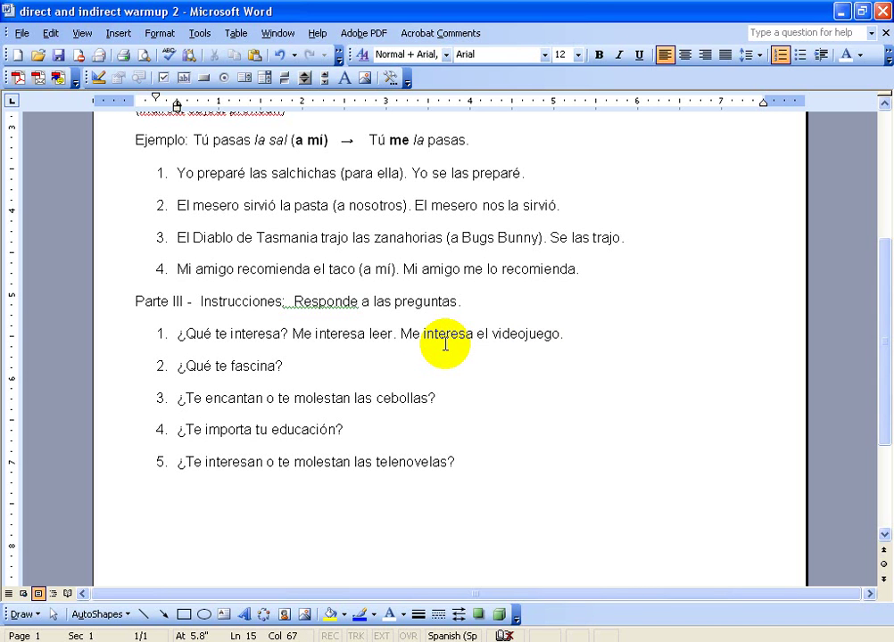
# Add a third sentence, "Me interesan estos libros.", to the answer of Parte III item 1
pyautogui.write('Me interes')
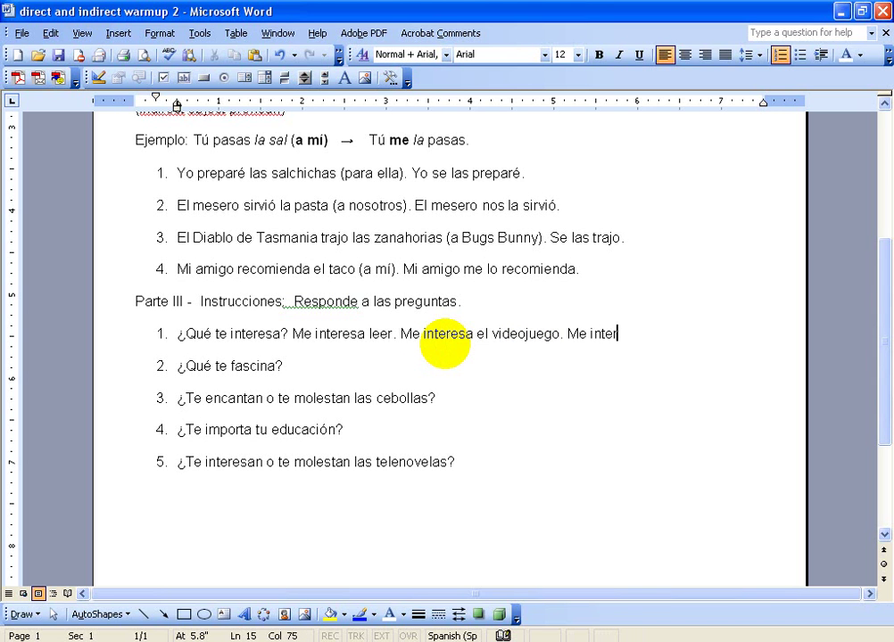
pyautogui.write('an estos')
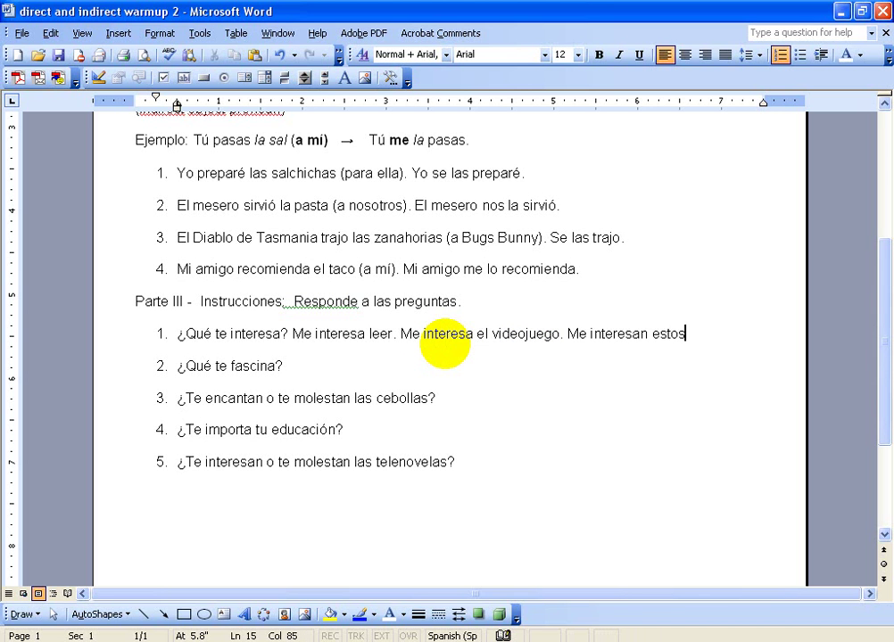
pyautogui.write(' libros.')
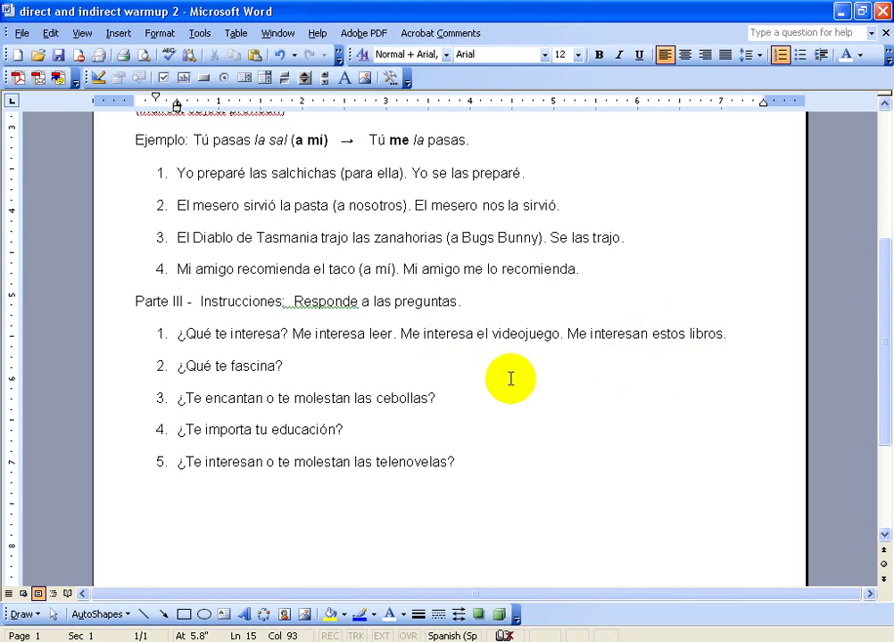
pyautogui.write('.')
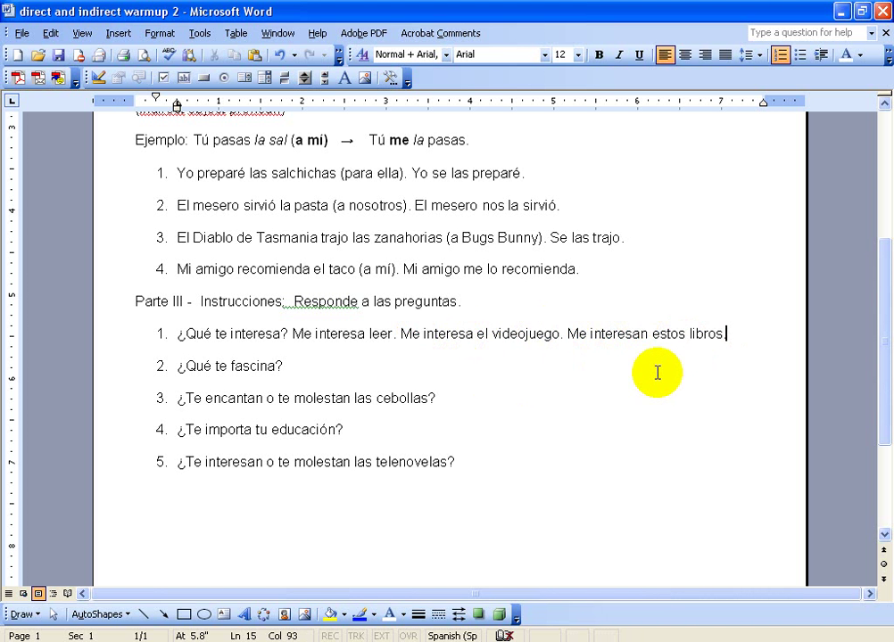
# Answer item 2 of Parte III, after its question, with "Me fascinan los deportes."
pyautogui.click(464, 374)
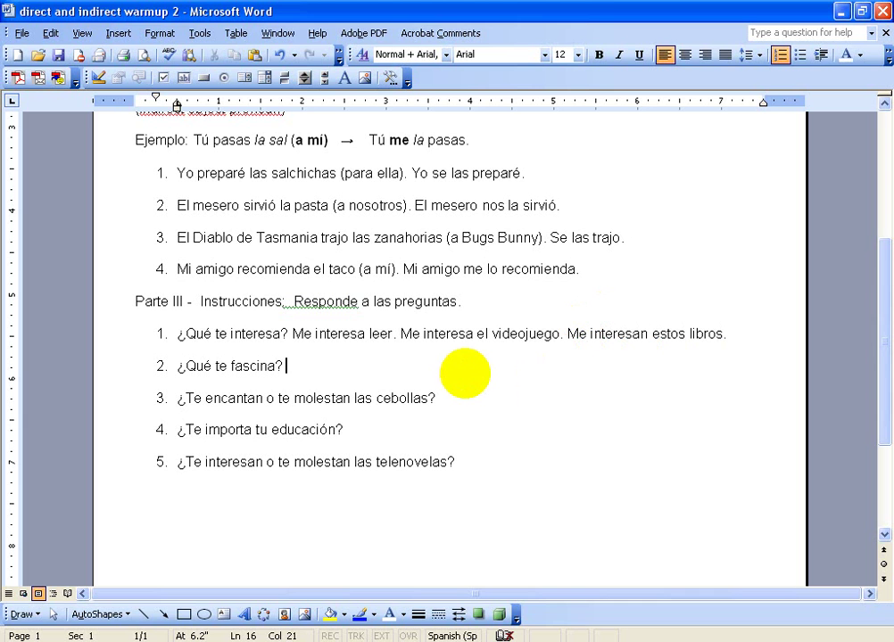
pyautogui.write('Me fascina')
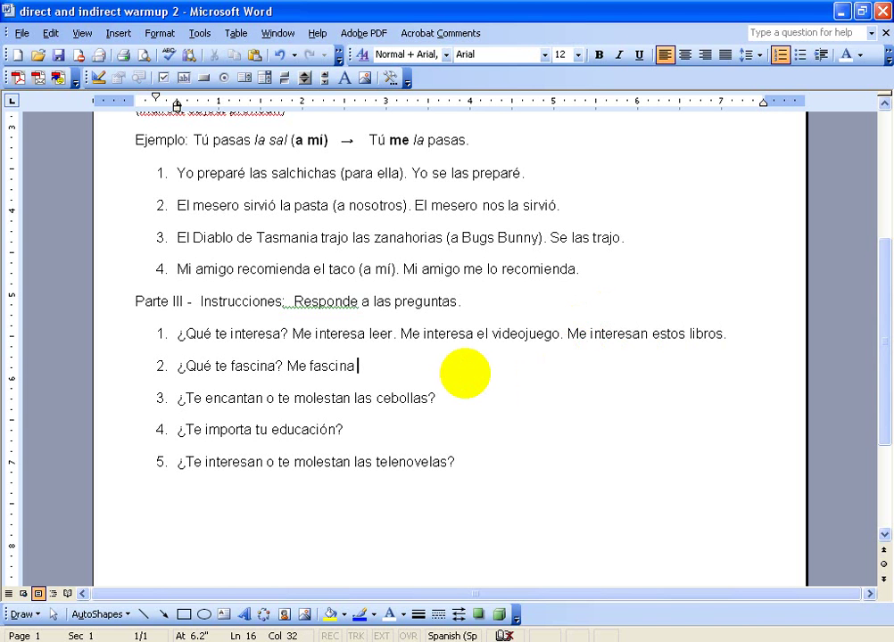
pyautogui.write('  los depo')
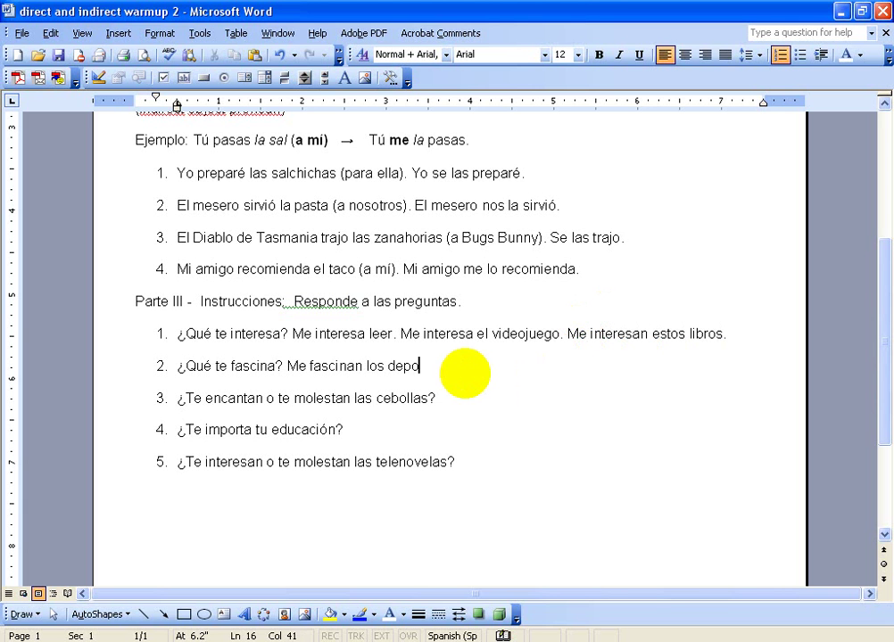
pyautogui.write('rtes.')
# Answer item 3 of Parte III, after its question, with "Me encantan las cebollas."
pyautogui.press('Down')
pyautogui.write('Me')
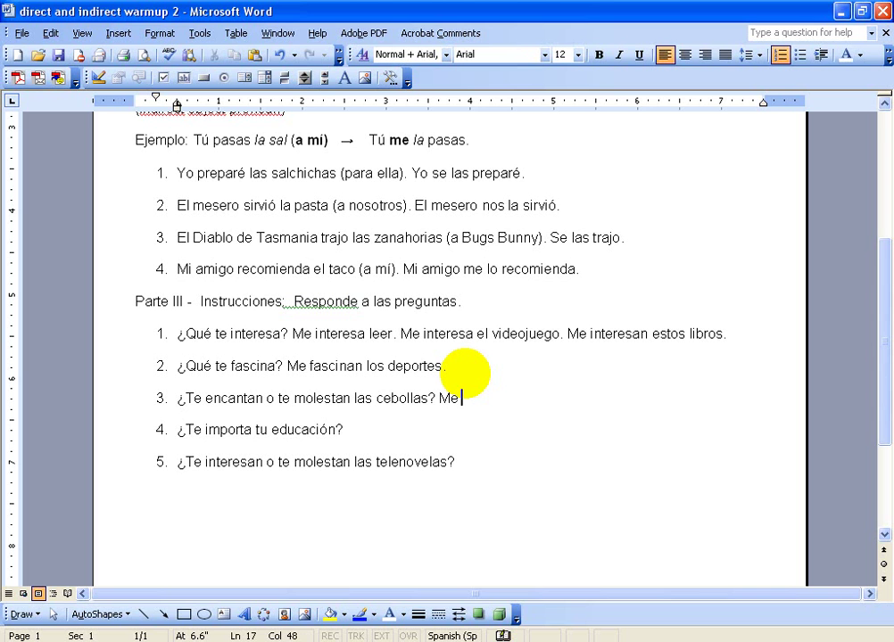
pyautogui.write(' encantan las ')
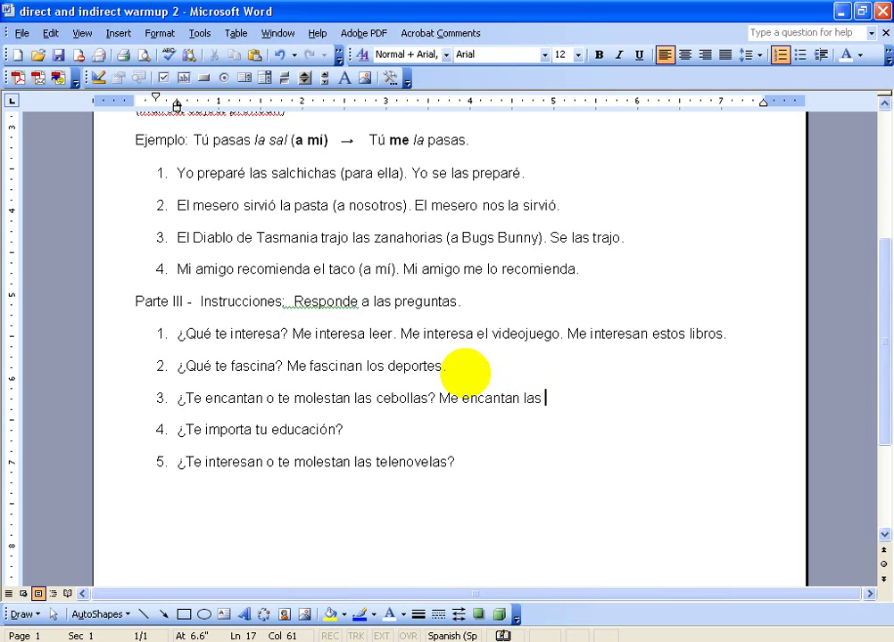
pyautogui.write('cebollas')
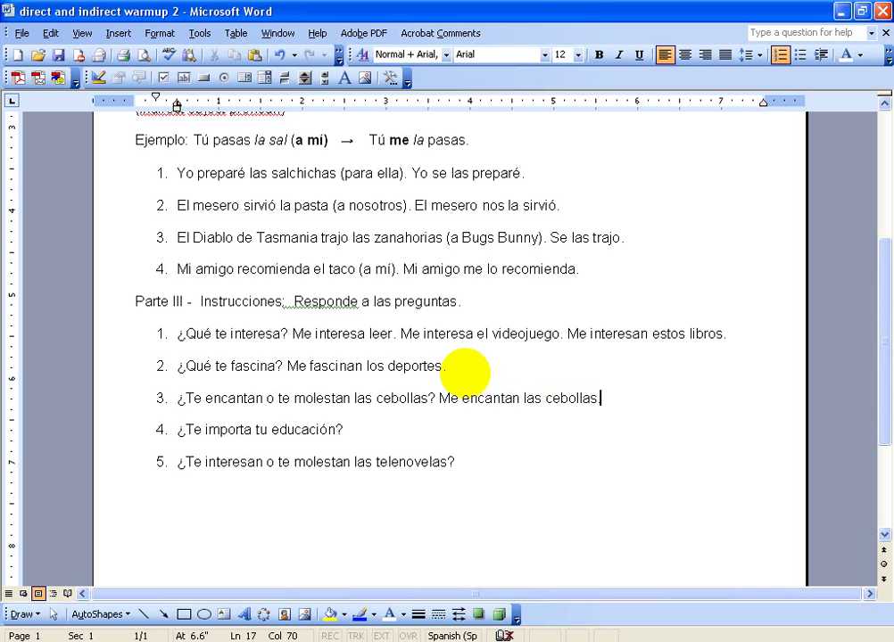
# Answer Parte III item 4 with "Sí, me importa mi educación." and item 5 with "Me molestan las telenovelas.", each after its question
pyautogui.press('Down')
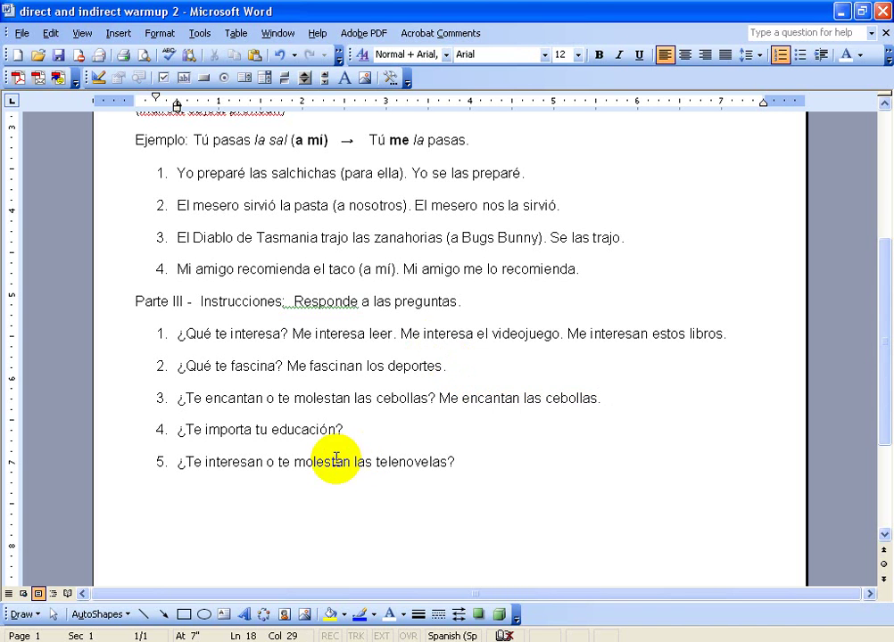
pyautogui.click(450, 396)
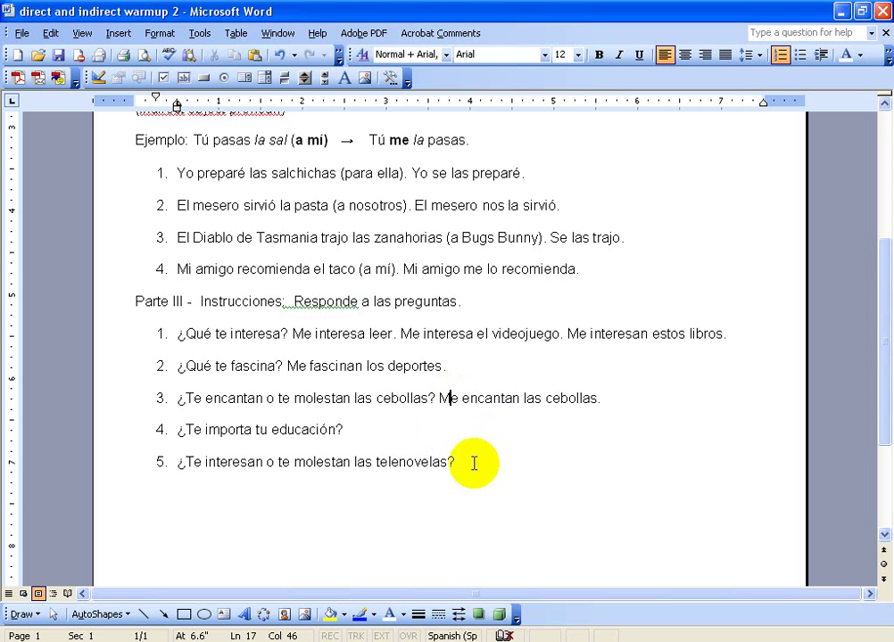
pyautogui.click(407, 428)
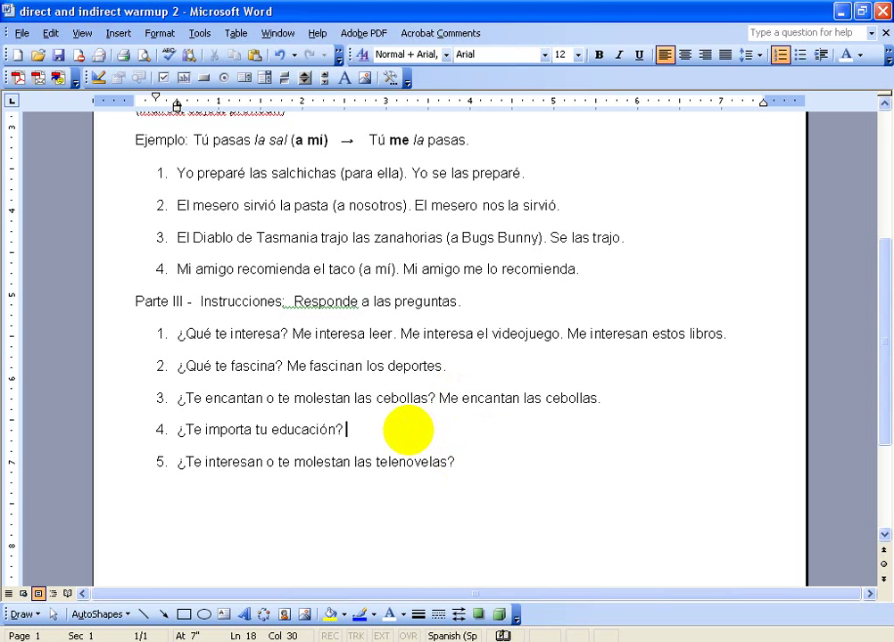
pyautogui.write('Sí, me importa')
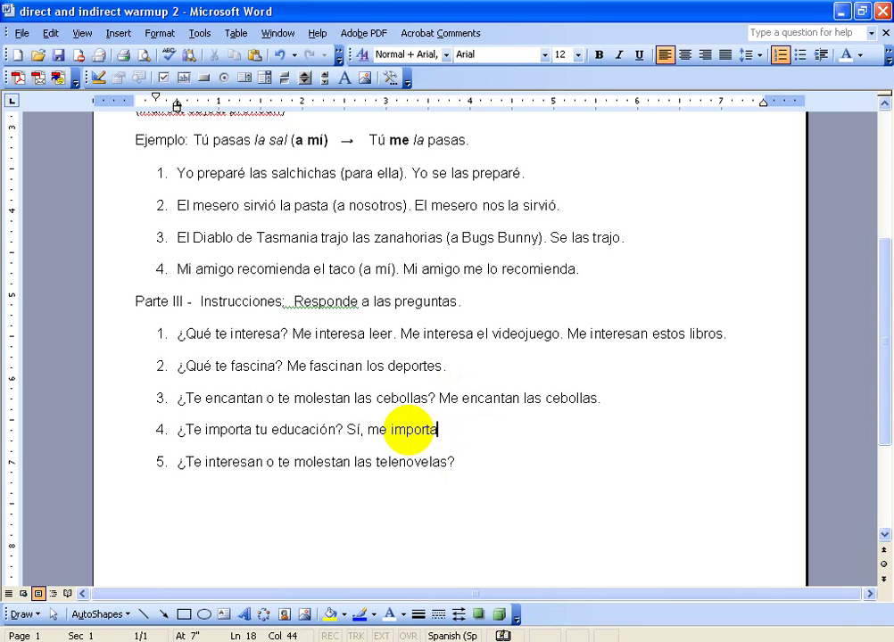
pyautogui.write(' mi educación.')
pyautogui.press('Down')
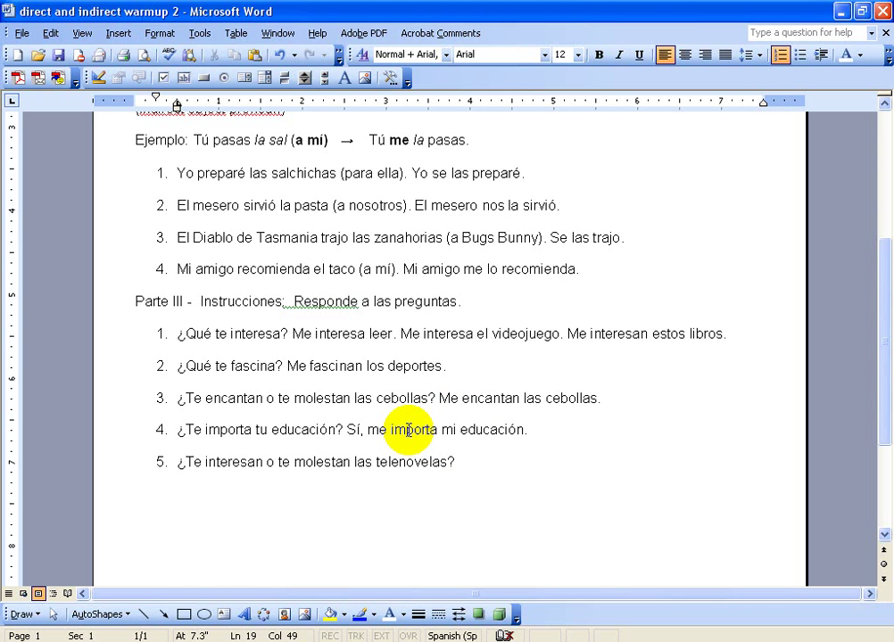
pyautogui.write('Me molestan las telenovelas.')
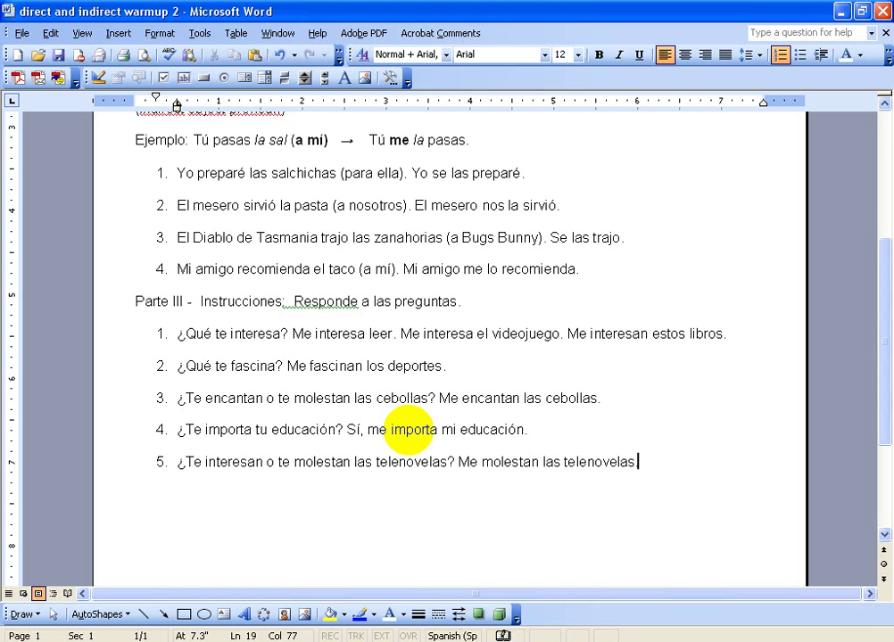